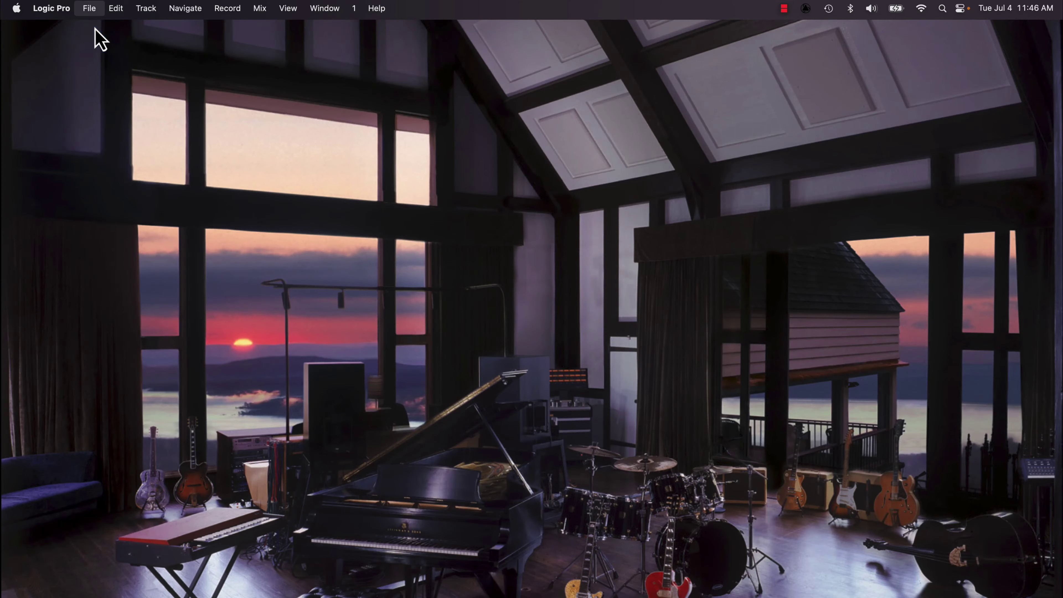
# Step: Create a new empty project and save it as 'Very Good Horse' in Logic Sessions > Music Theatre Soundlab
pyautogui.click(90, 8)
pyautogui.click(95, 31)
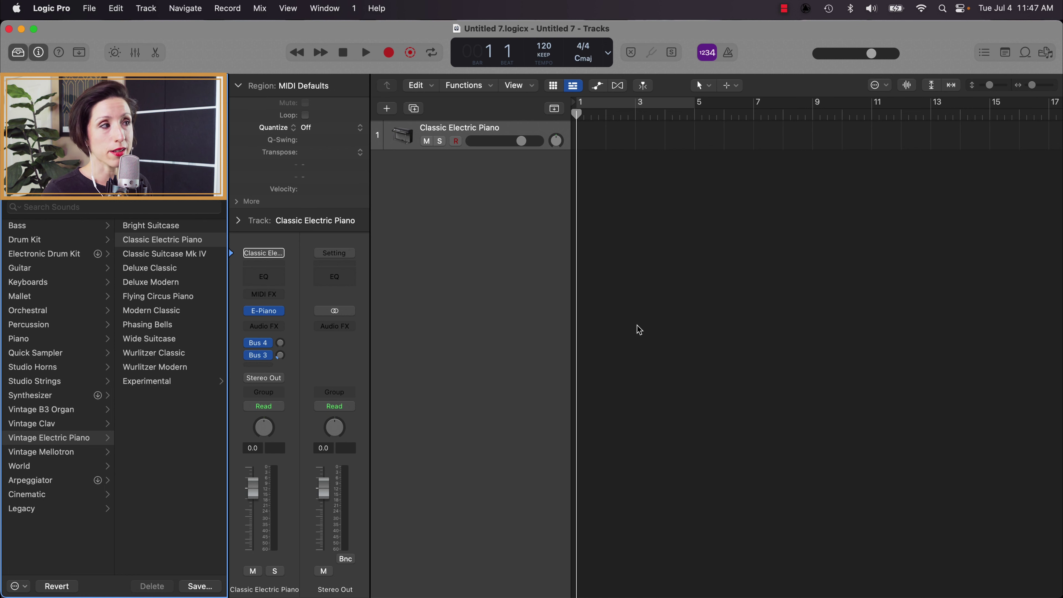
pyautogui.press('super+s')
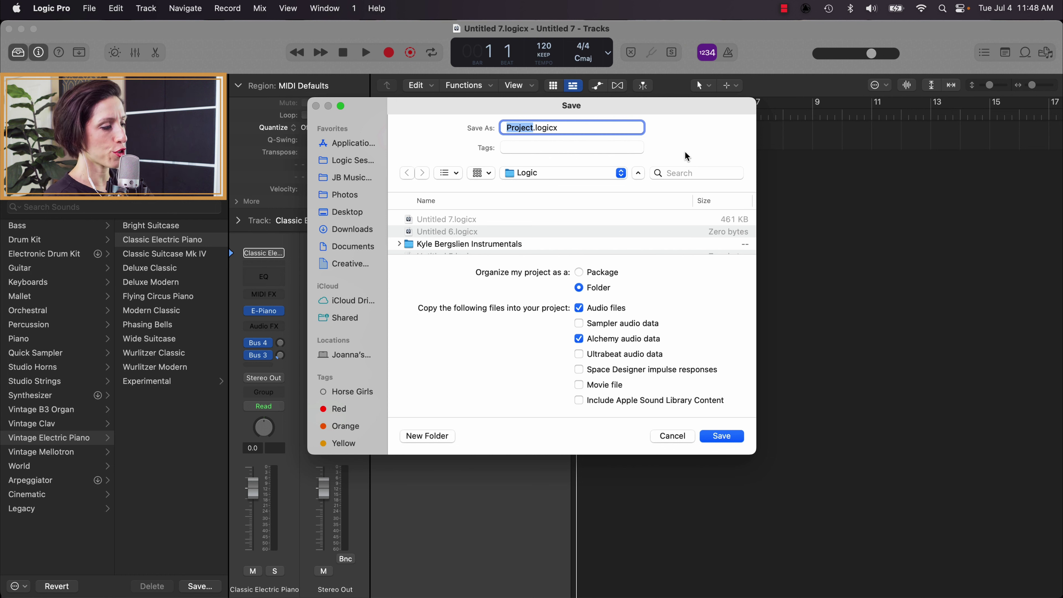
pyautogui.write('Very Good Ho')
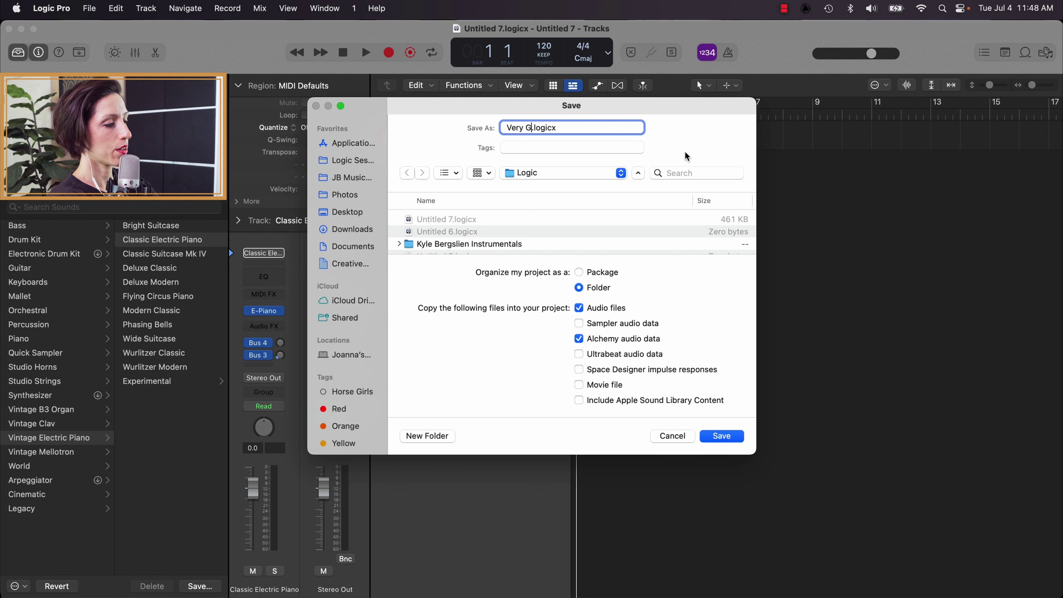
pyautogui.write('rse')
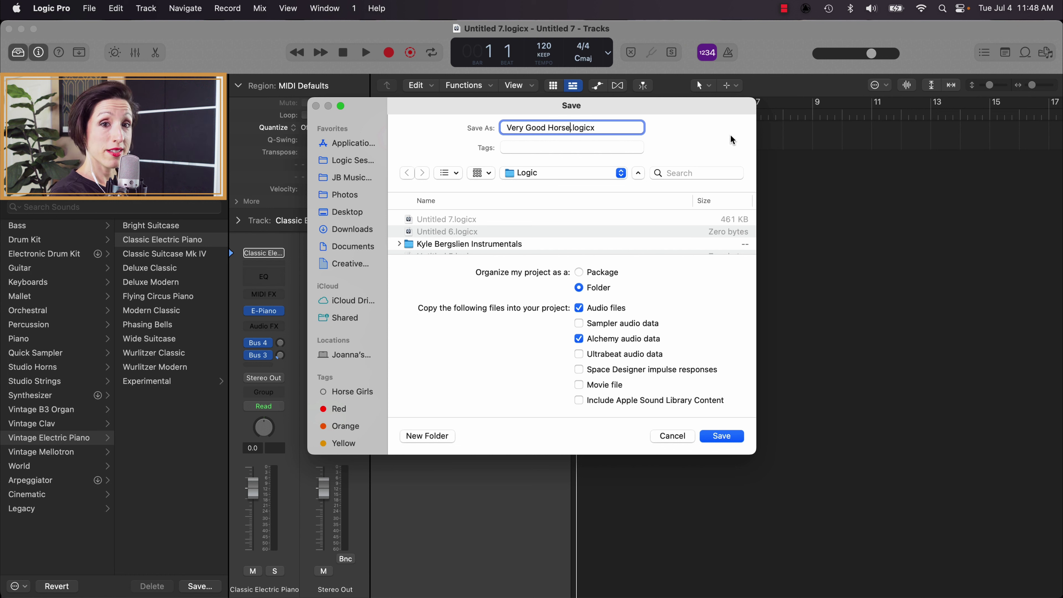
pyautogui.click(353, 166)
pyautogui.click(485, 221)
pyautogui.doubleClick(485, 222)
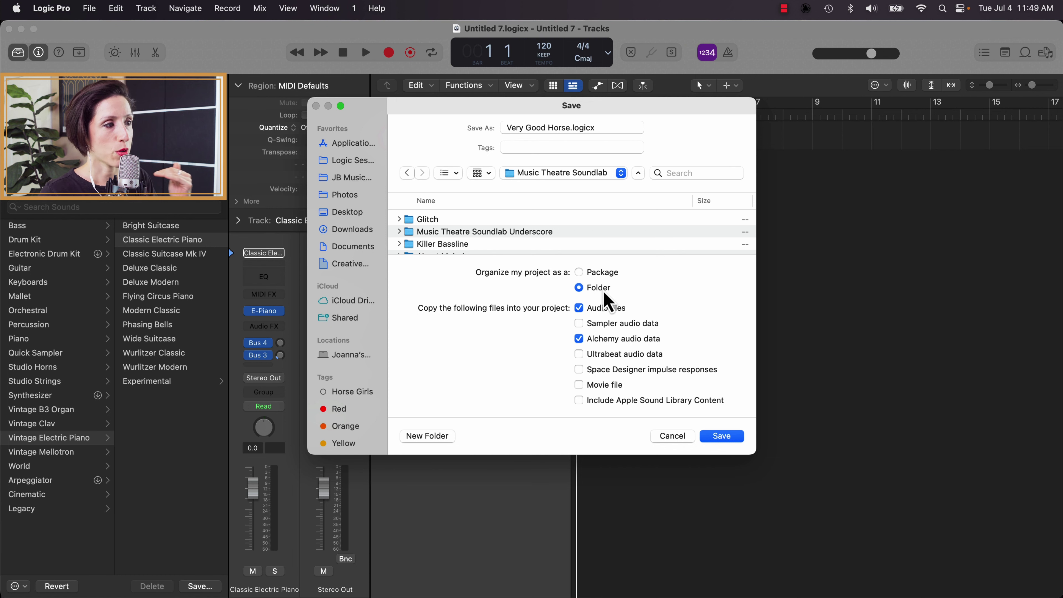
pyautogui.click(725, 438)
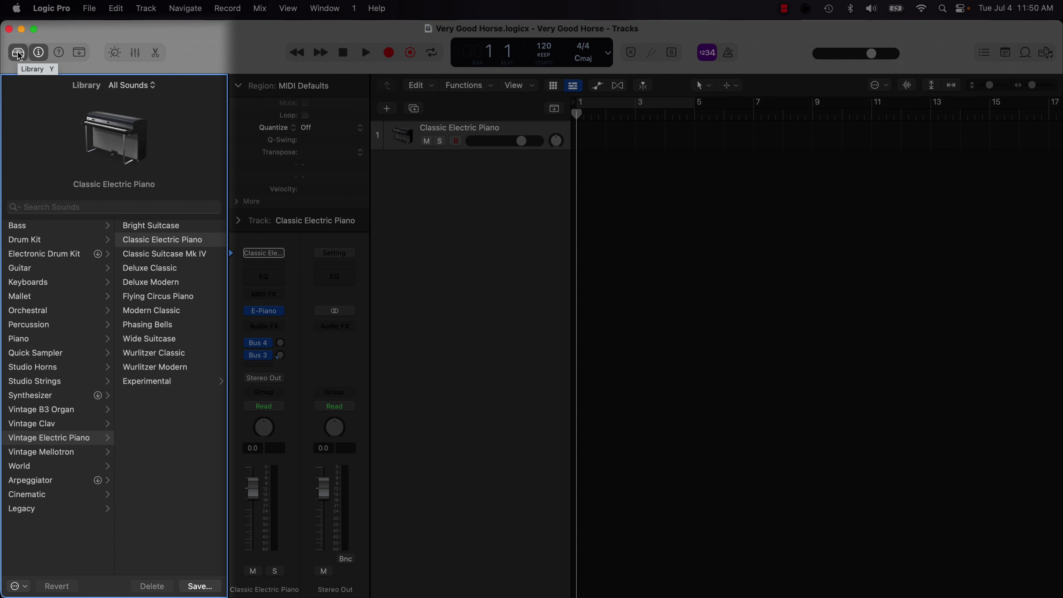
# Step: Load Yamaha Grand Piano from the Library's Piano sounds, after trying Steinway Grand Piano
pyautogui.press('y')
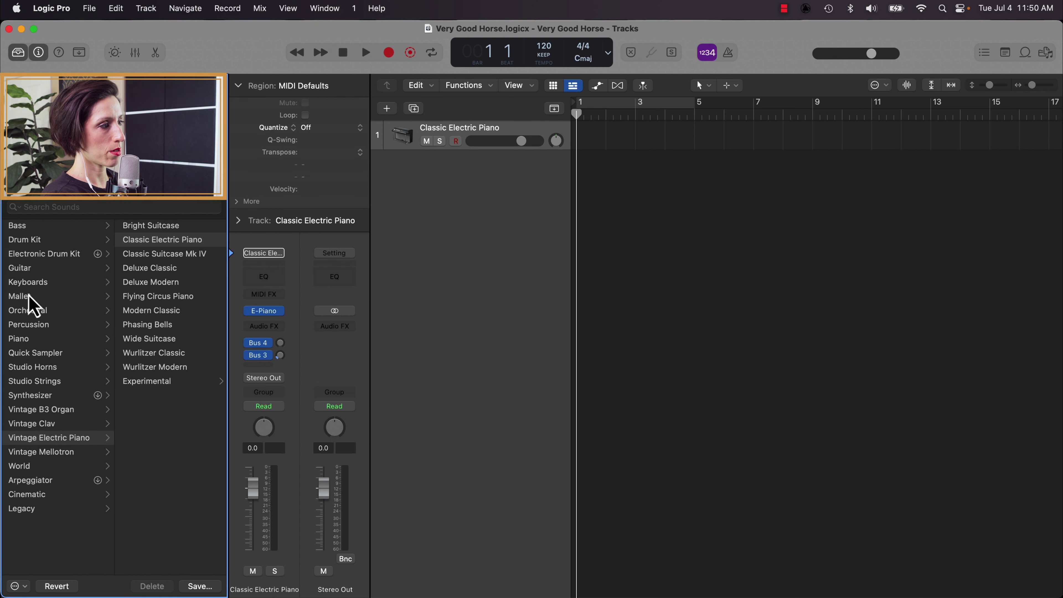
pyautogui.click(25, 338)
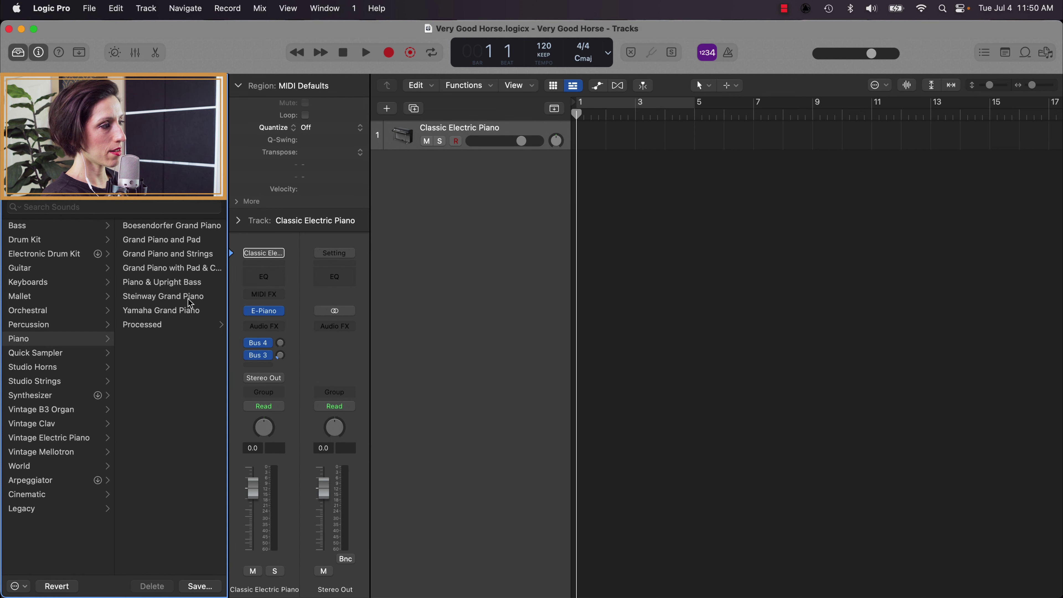
pyautogui.click(188, 298)
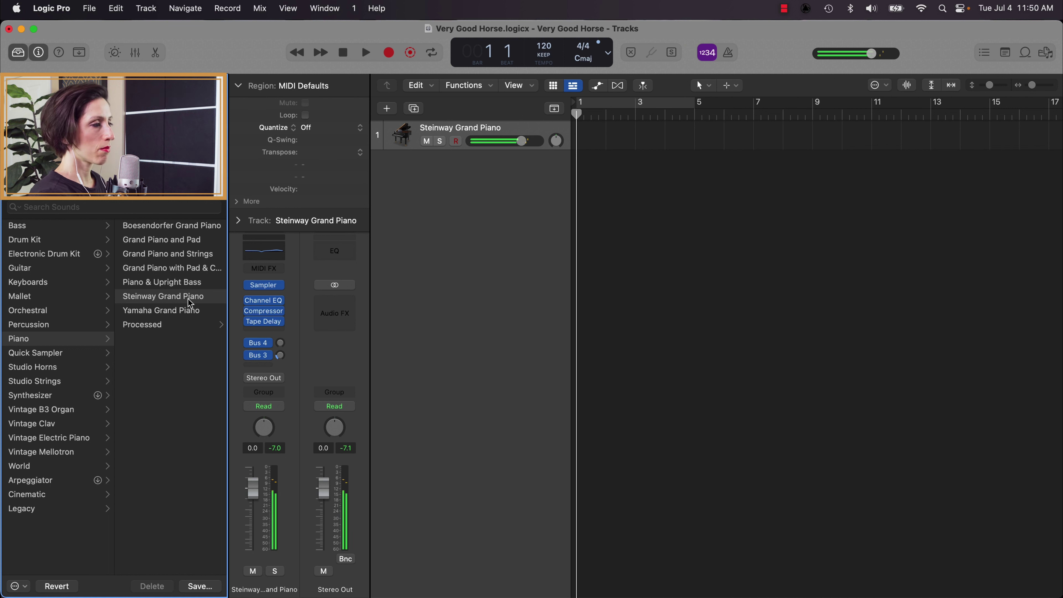
pyautogui.click(177, 311)
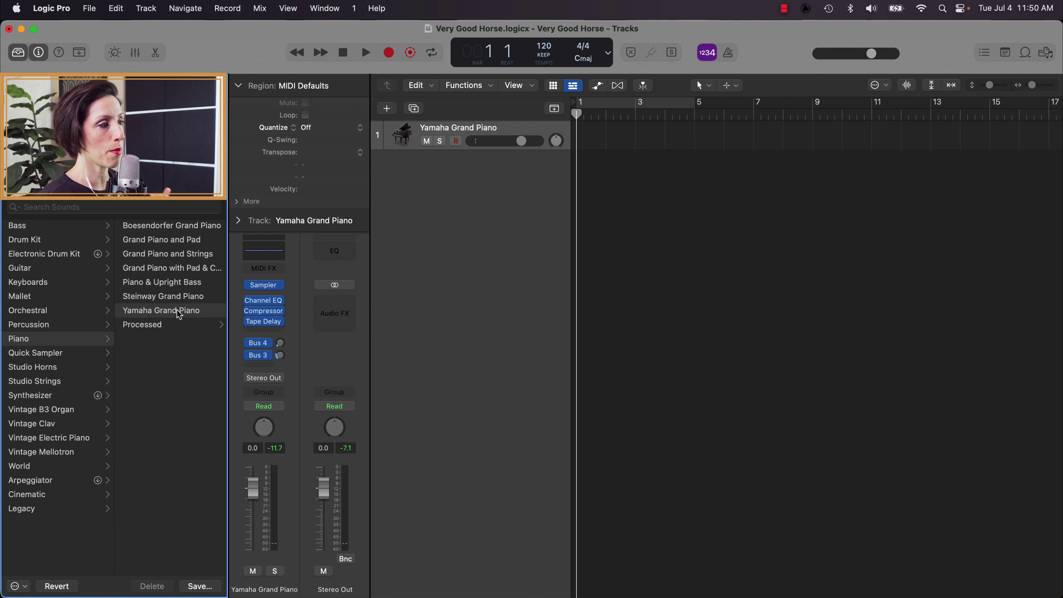
pyautogui.press('y')
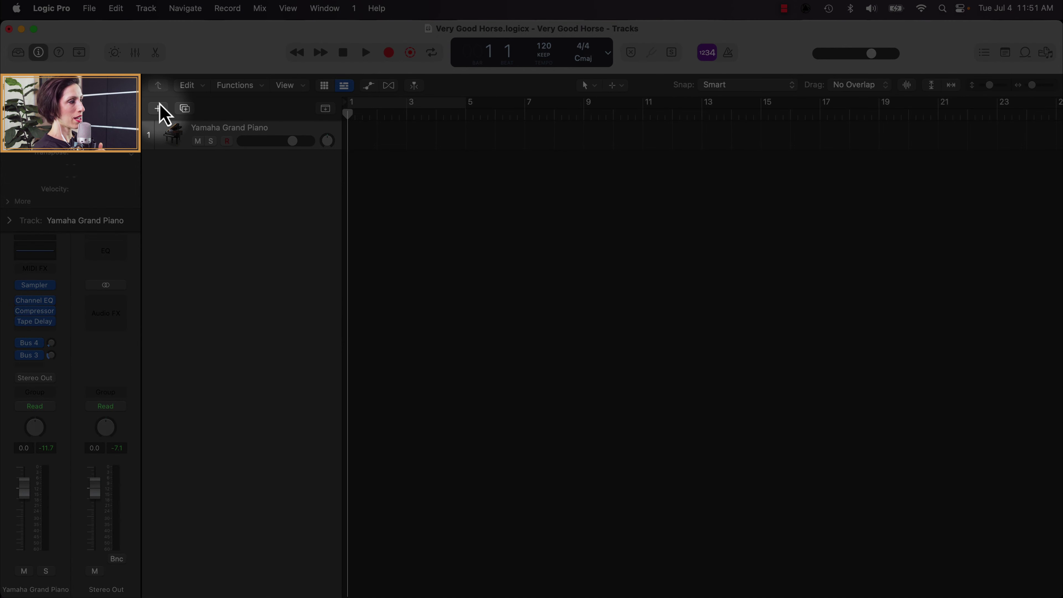
# Step: Create a new Audio track below the piano track and start renaming it
pyautogui.click(159, 108)
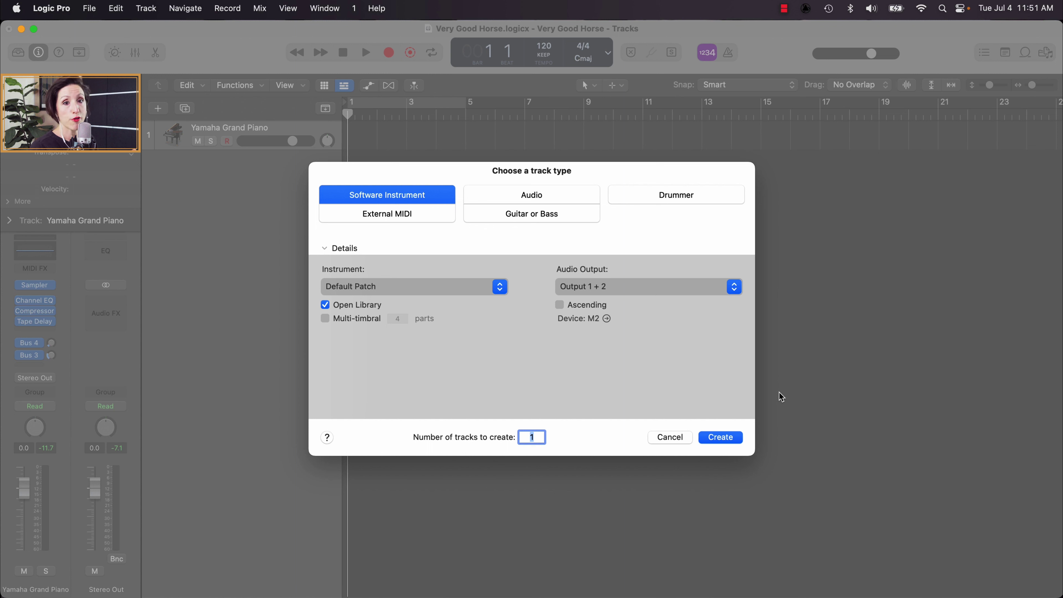
pyautogui.click(565, 195)
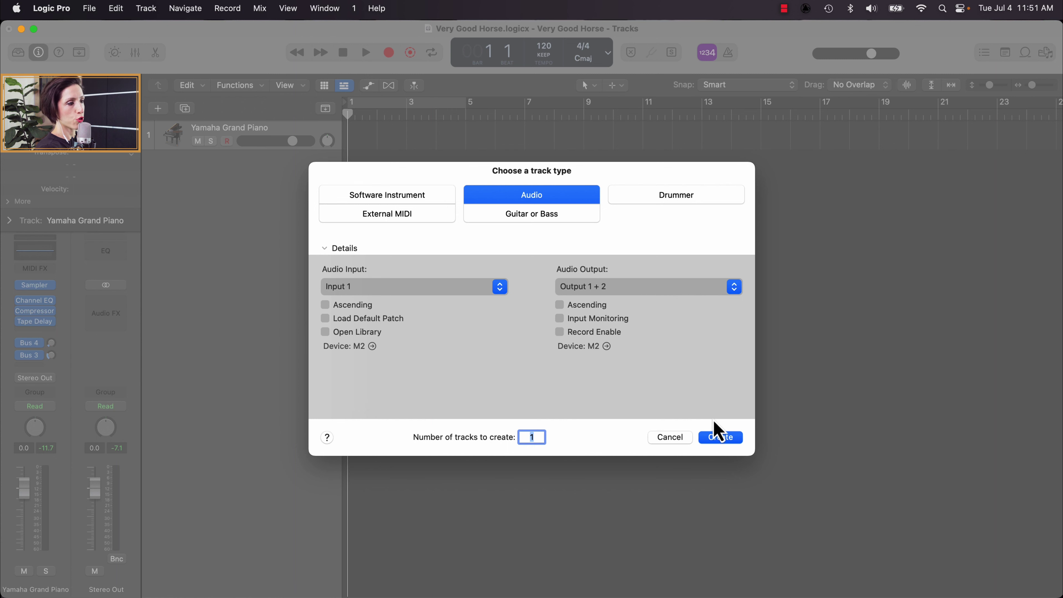
pyautogui.click(722, 434)
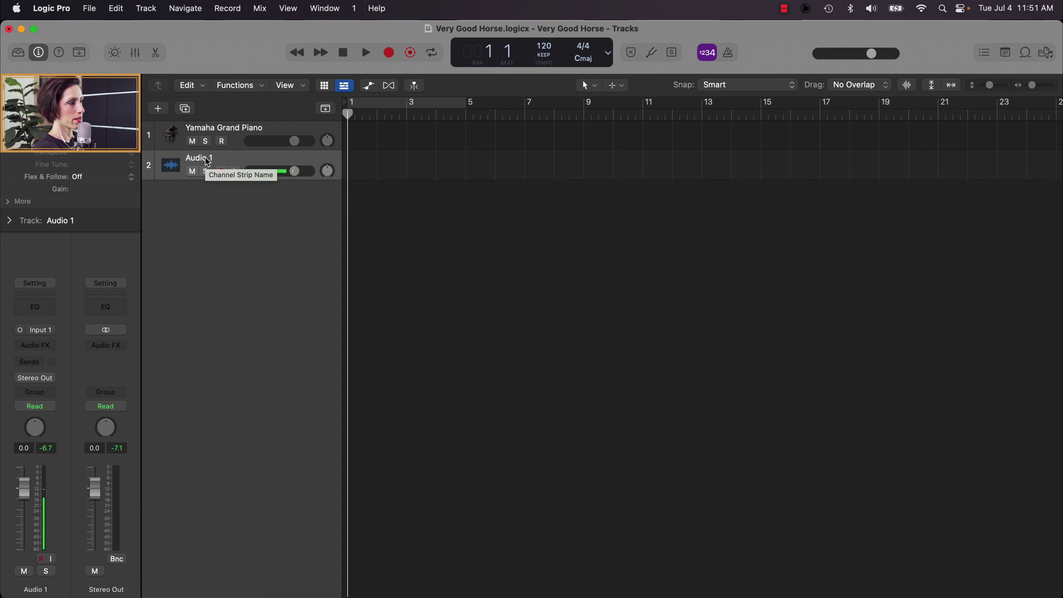
pyautogui.doubleClick(206, 158)
# Step: Name the audio track 'Voice', turn Count In off and the Metronome on, then play to hear the click
pyautogui.write('Vo')
pyautogui.press('Return')
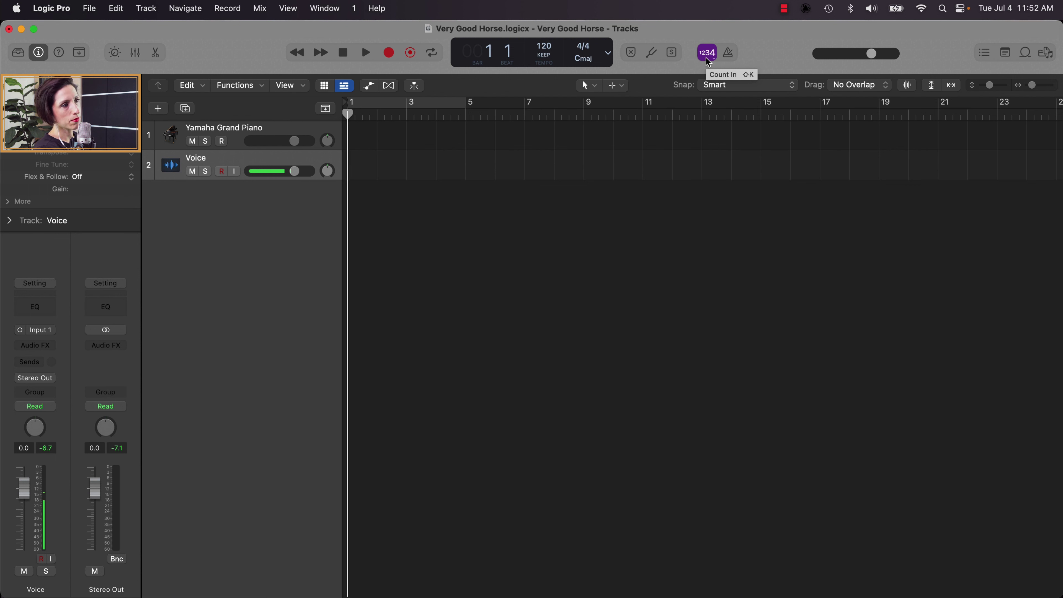
pyautogui.click(707, 58)
pyautogui.click(728, 57)
pyautogui.press('space')
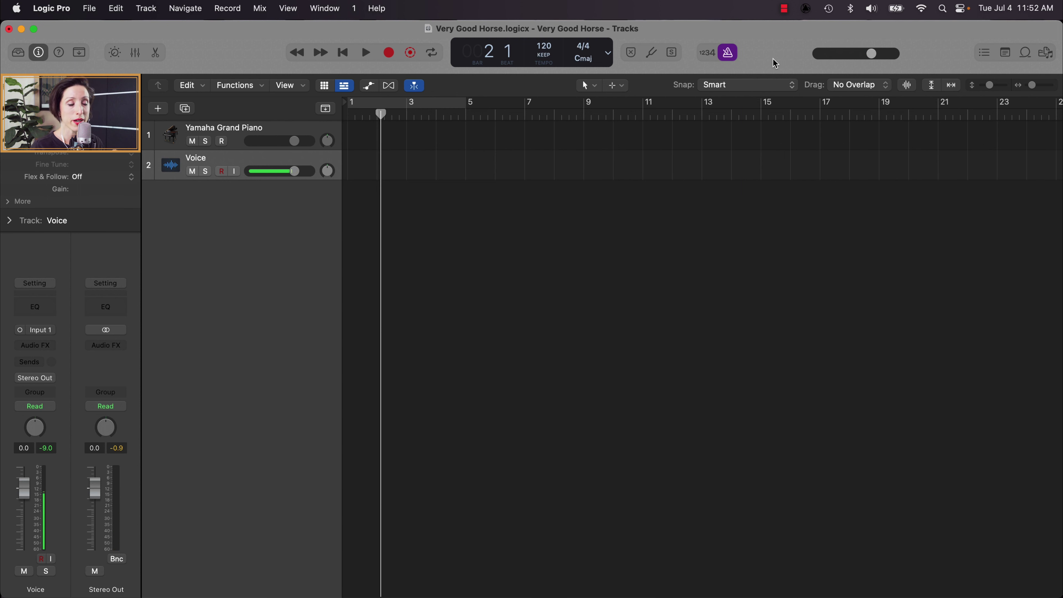
# Step: In the Mixer's All view, create a track from the Click channel strip
pyautogui.press('super+2')
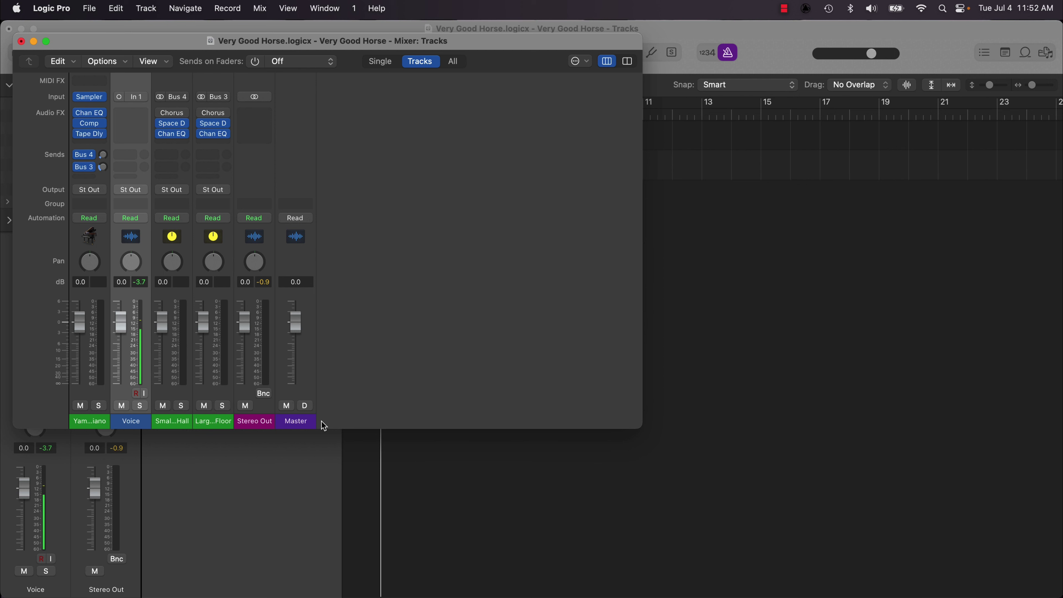
pyautogui.click(456, 62)
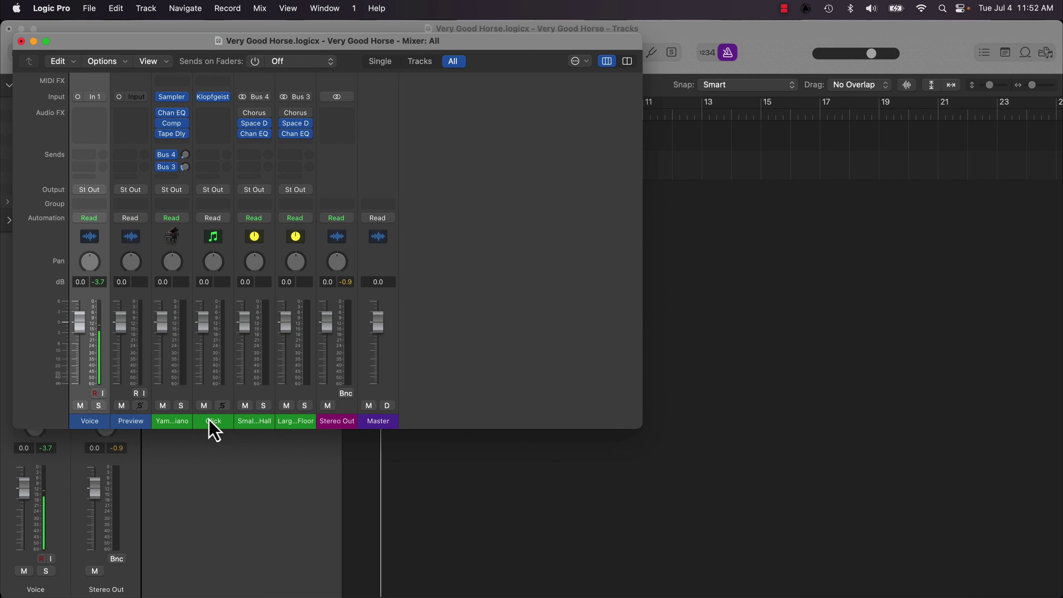
pyautogui.click(216, 426)
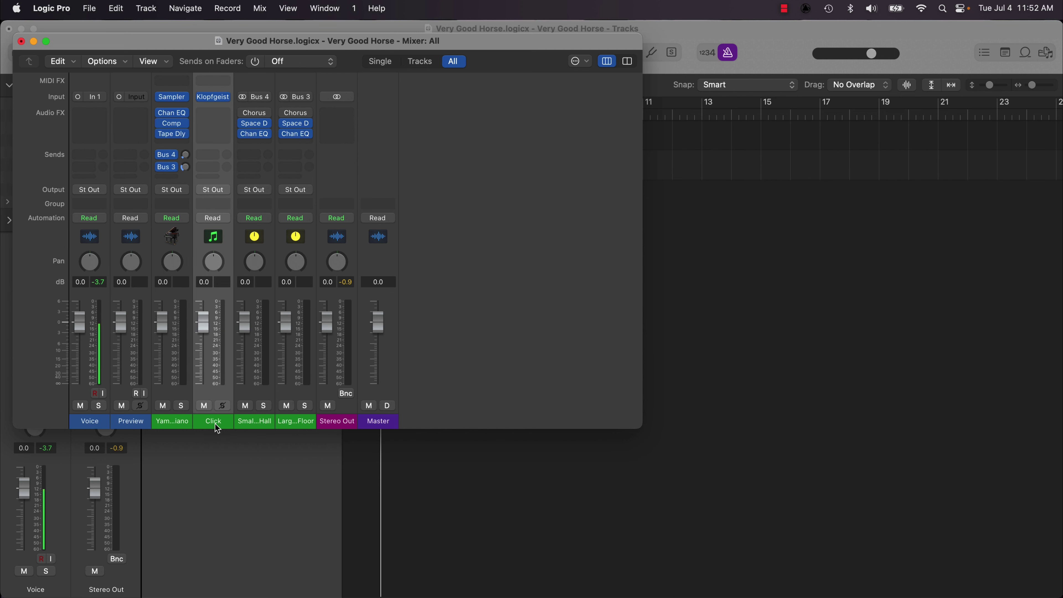
pyautogui.rightClick(215, 423)
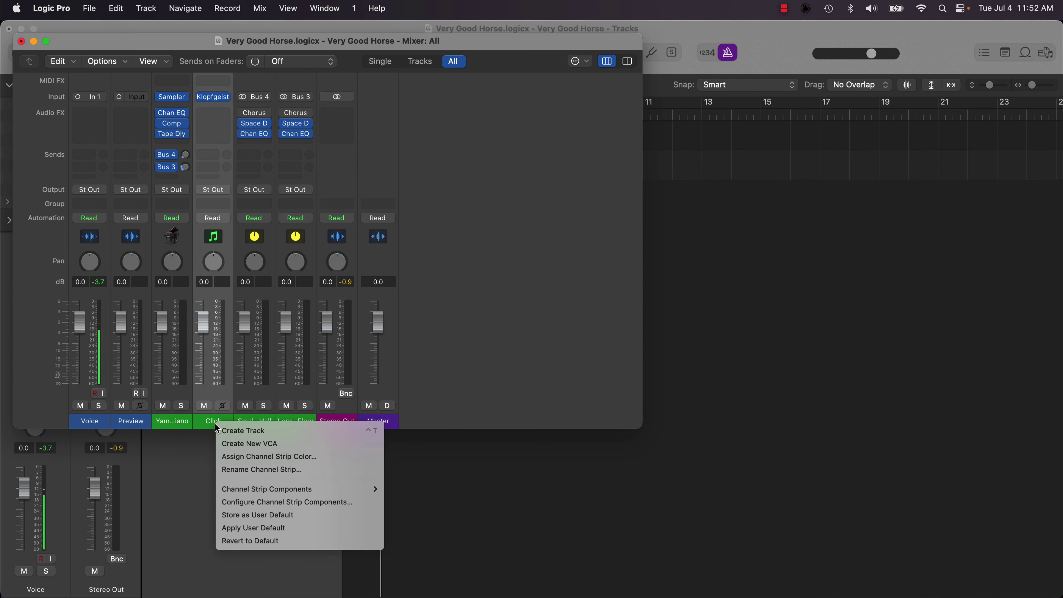
pyautogui.click(227, 432)
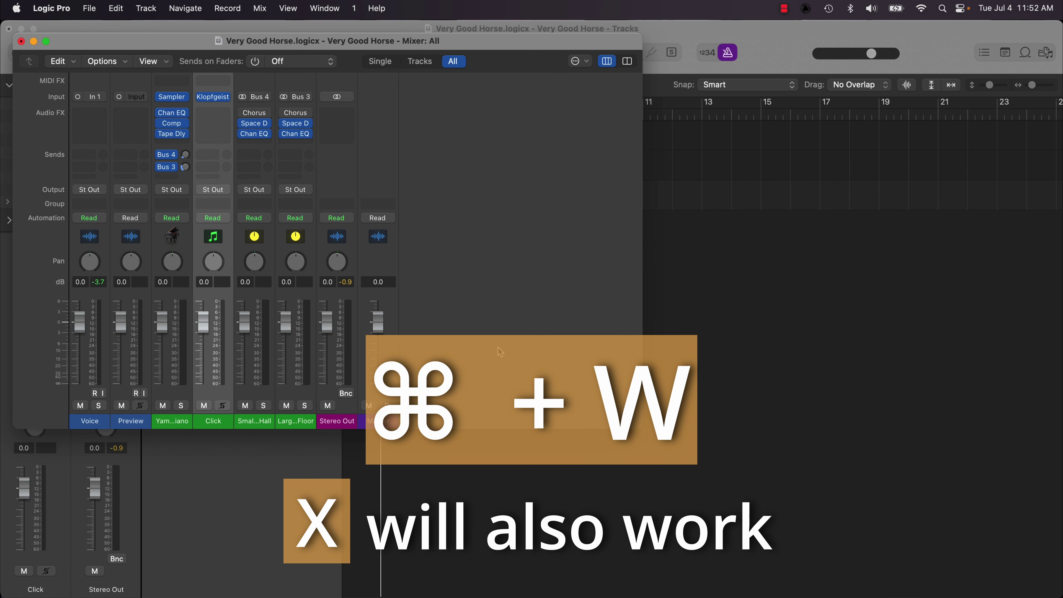
pyautogui.press('super+w')
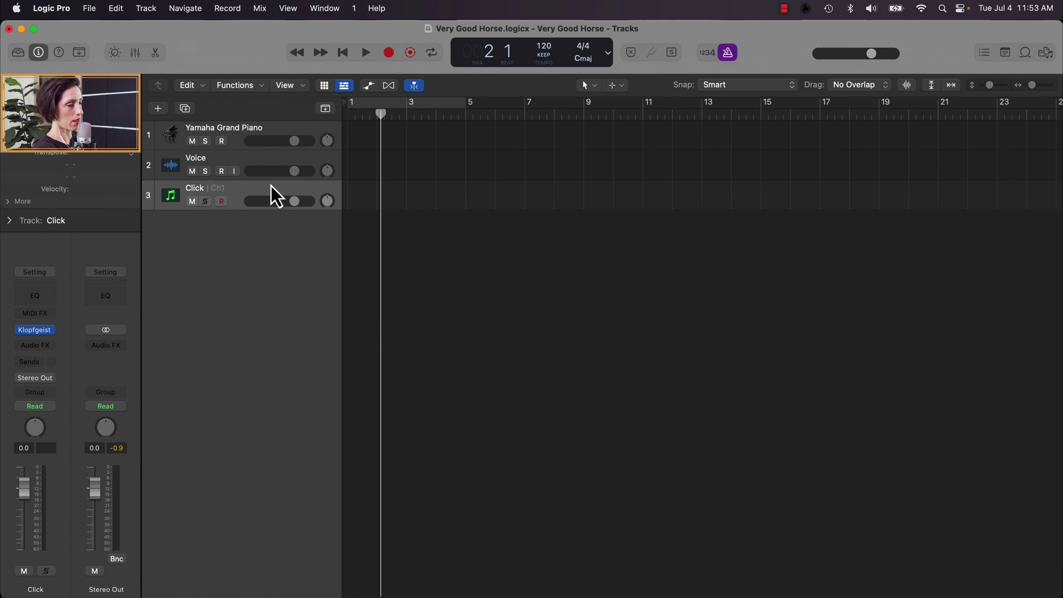
# Step: Move the Click track to the top and colour the Yamaha Grand Piano track red
pyautogui.moveTo(275, 197); pyautogui.dragTo(279, 131)
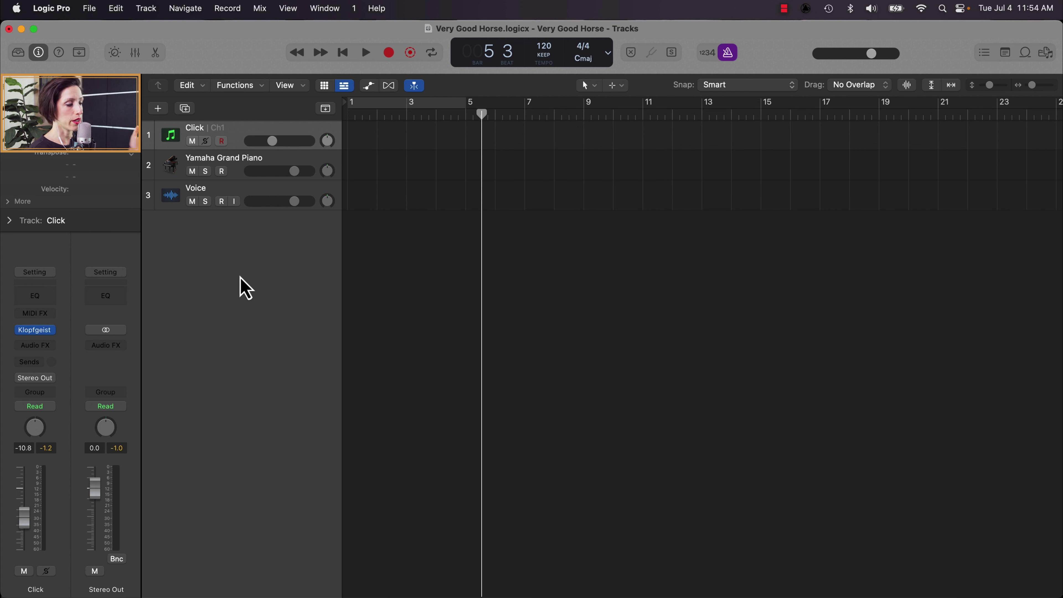
pyautogui.click(149, 169)
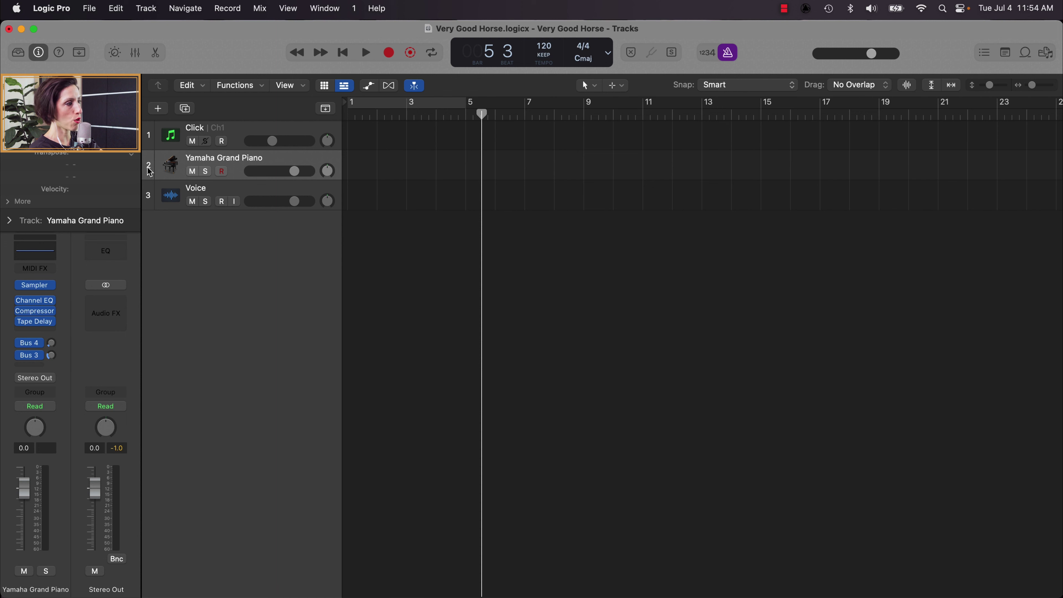
pyautogui.rightClick(150, 167)
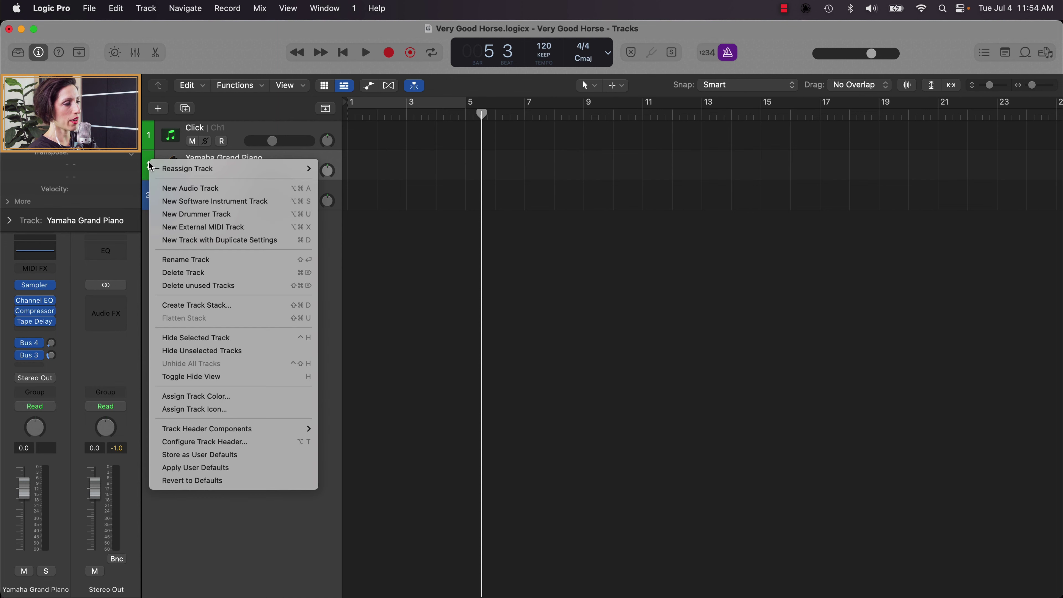
pyautogui.click(206, 395)
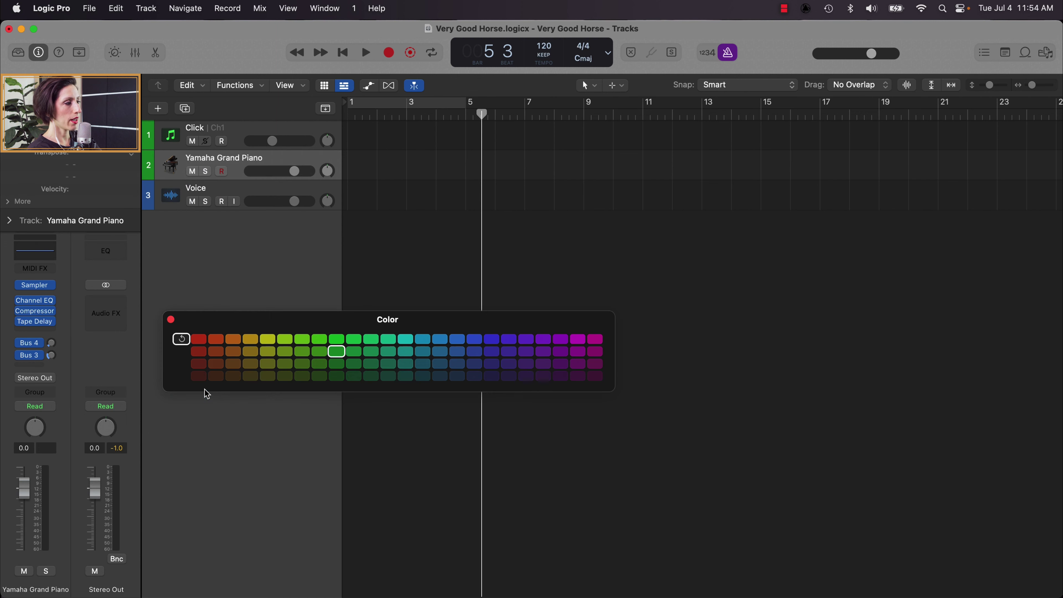
pyautogui.click(198, 339)
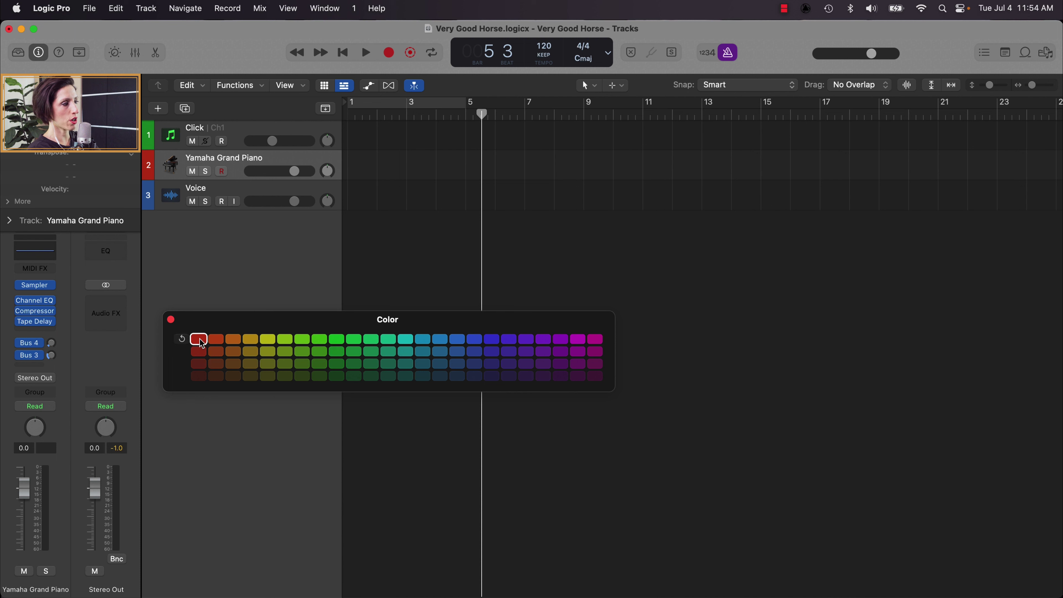
pyautogui.click(170, 319)
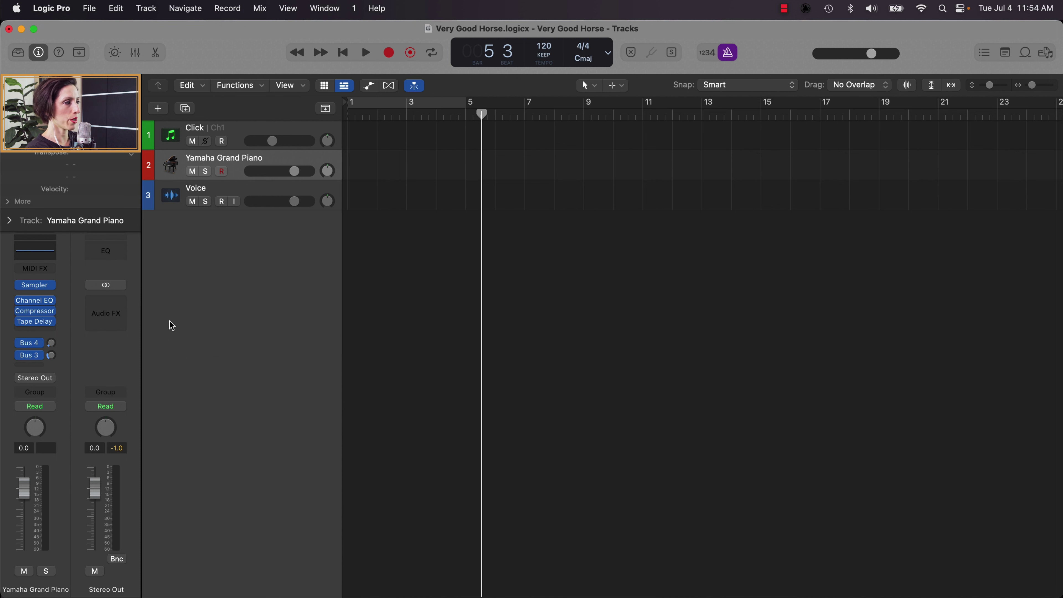
pyautogui.click(152, 201)
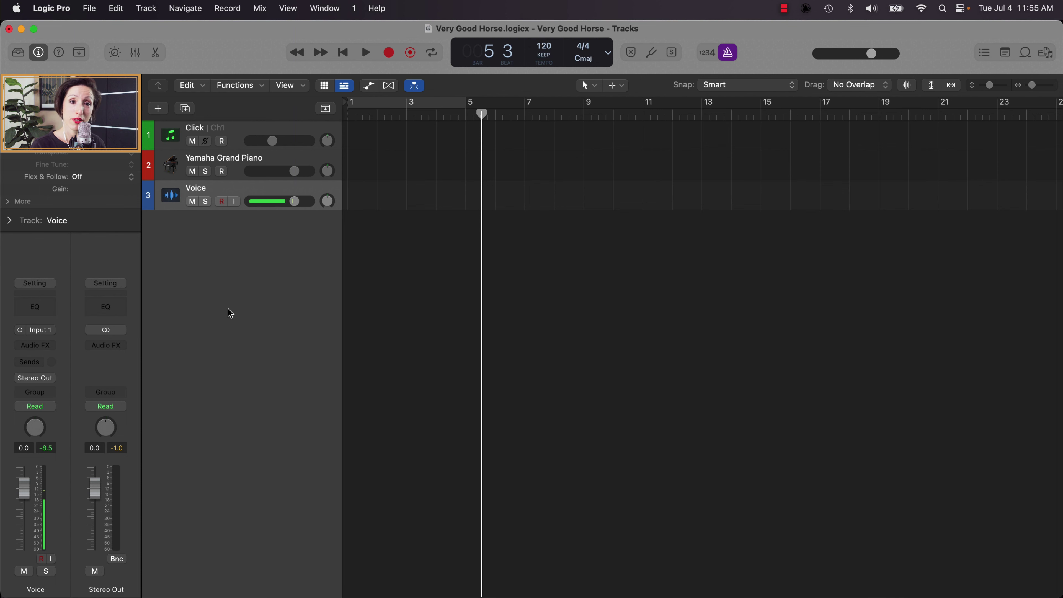
# Step: Save the project as a template named 'Piano Vocal', replacing the existing one
pyautogui.click(90, 9)
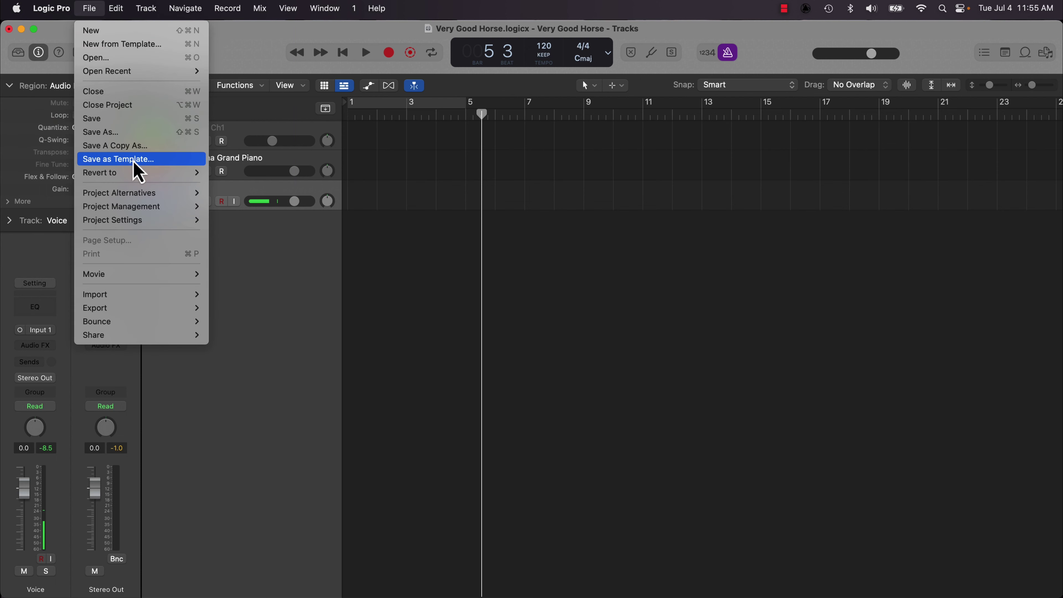
pyautogui.click(134, 163)
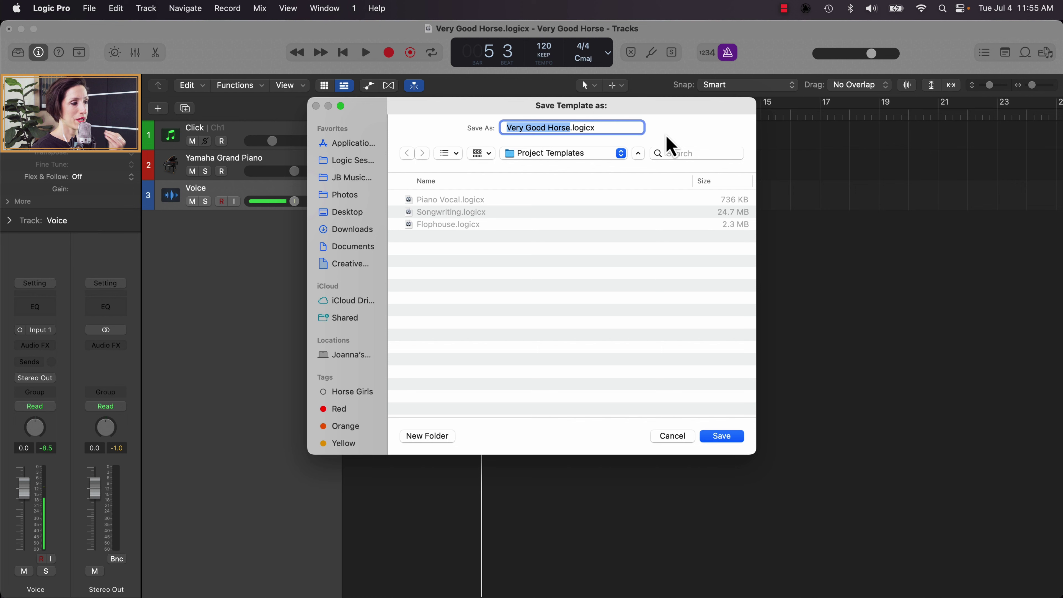
pyautogui.write('Piano Vocal')
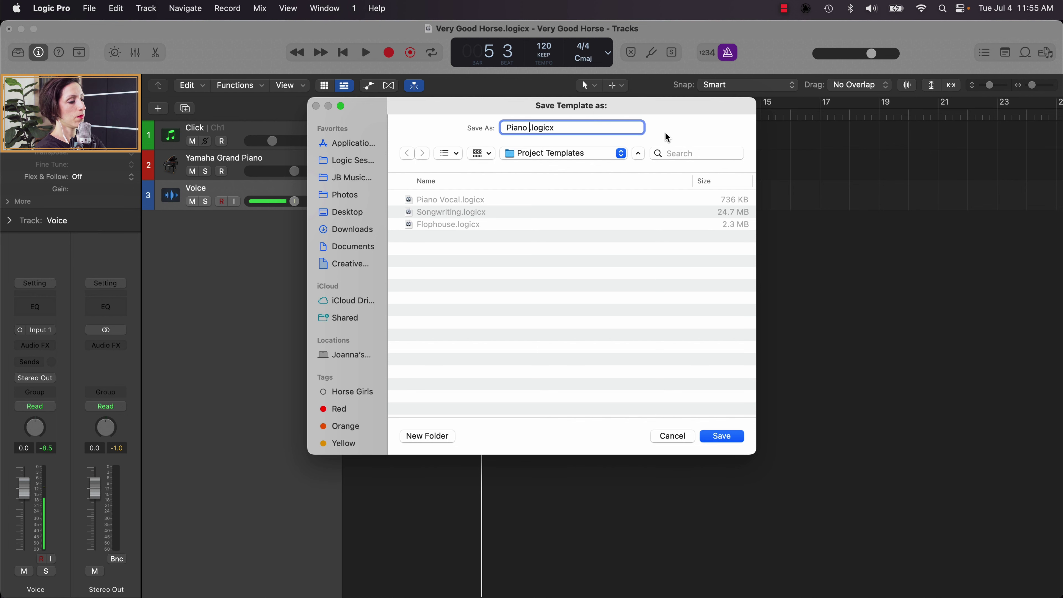
pyautogui.click(723, 437)
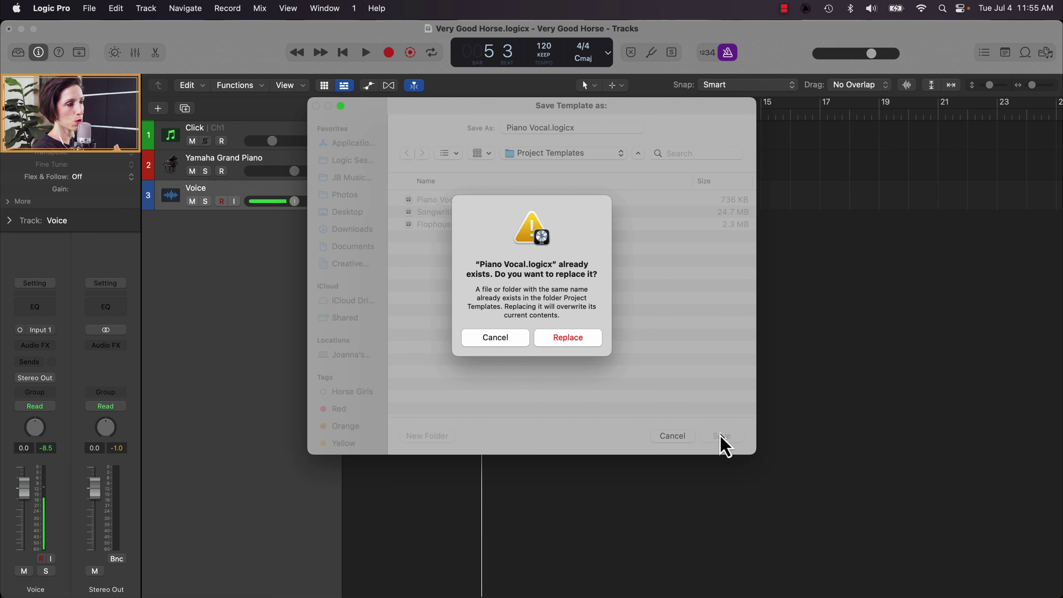
pyautogui.click(586, 337)
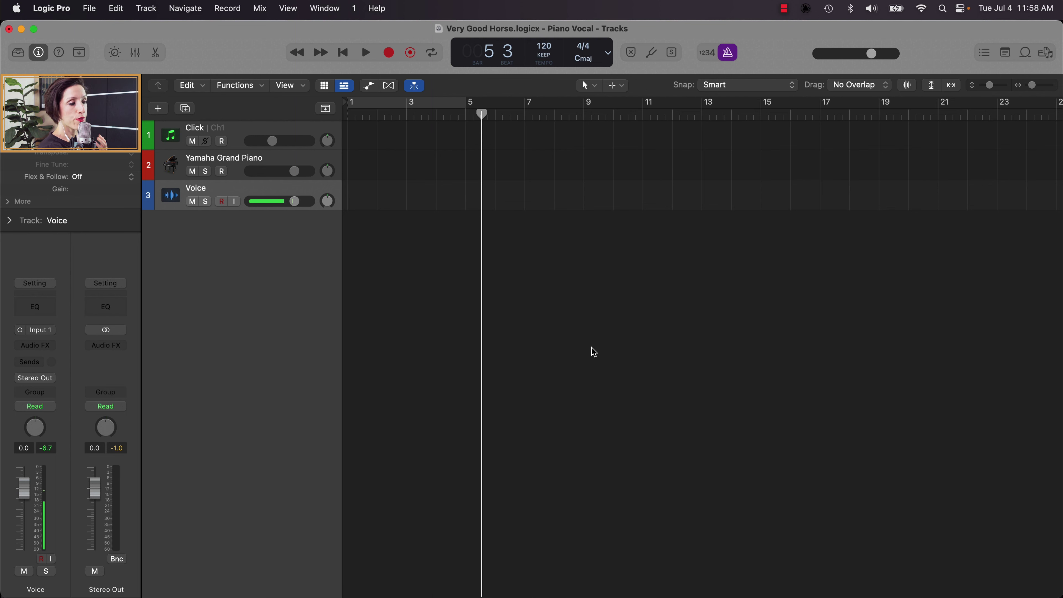
# Step: Create a Master track from the Mixer's Master channel strip and return to the track list
pyautogui.press('super+2')
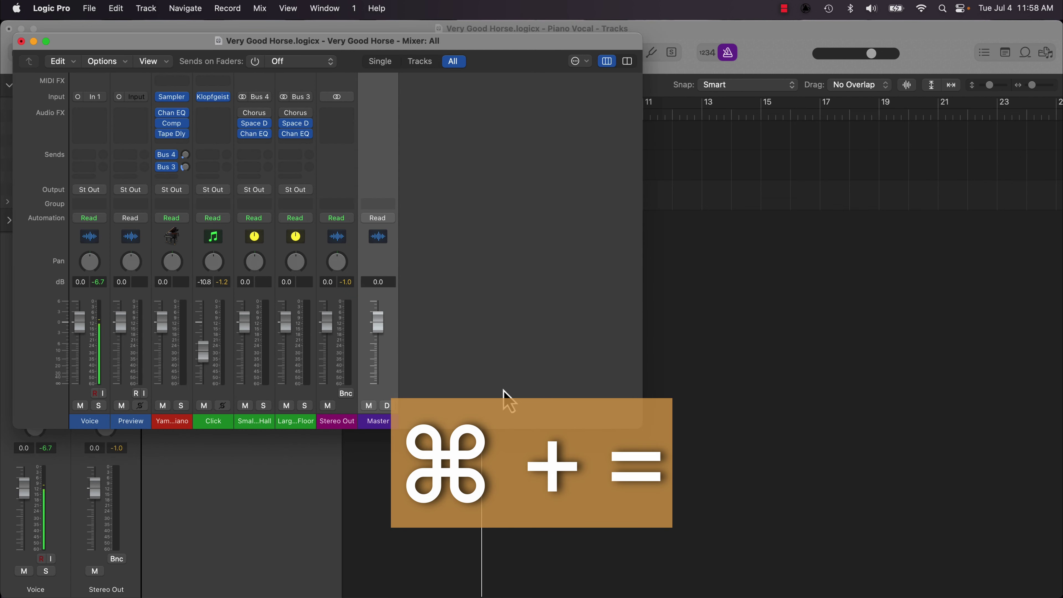
pyautogui.rightClick(385, 425)
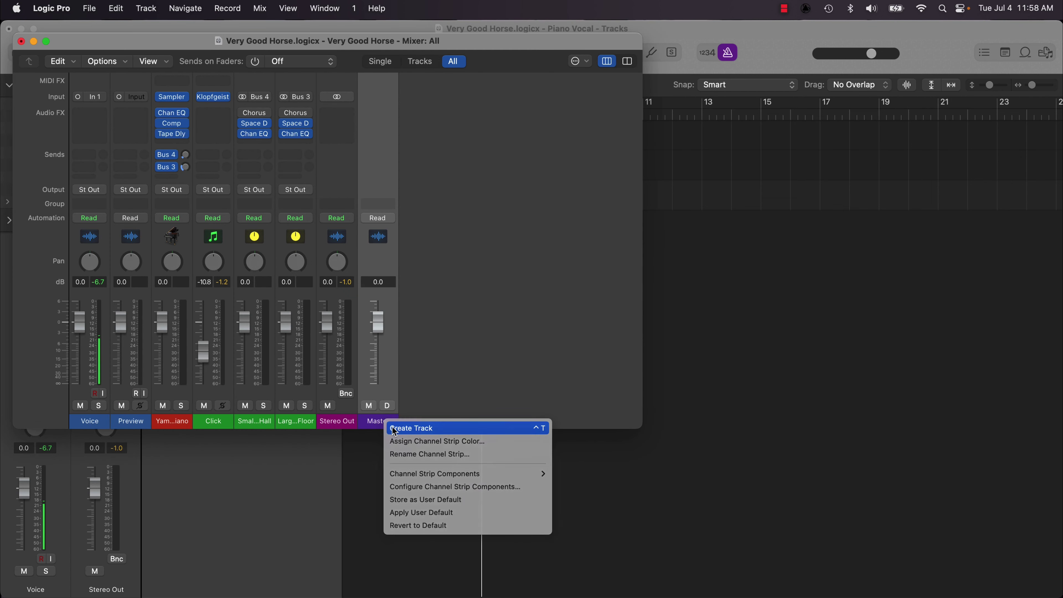
pyautogui.click(393, 427)
pyautogui.click(394, 431)
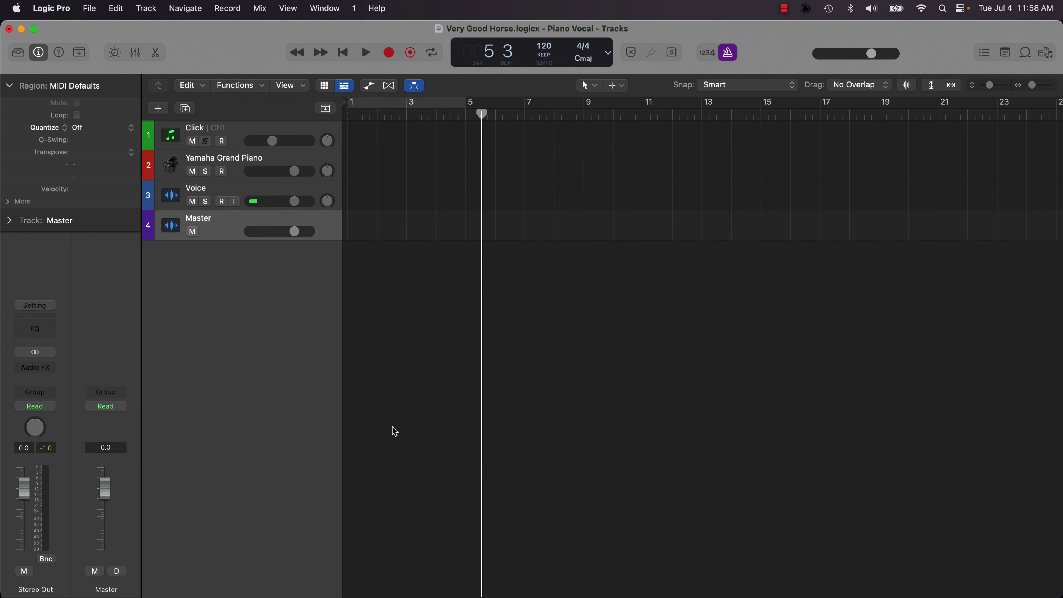
pyautogui.click(90, 8)
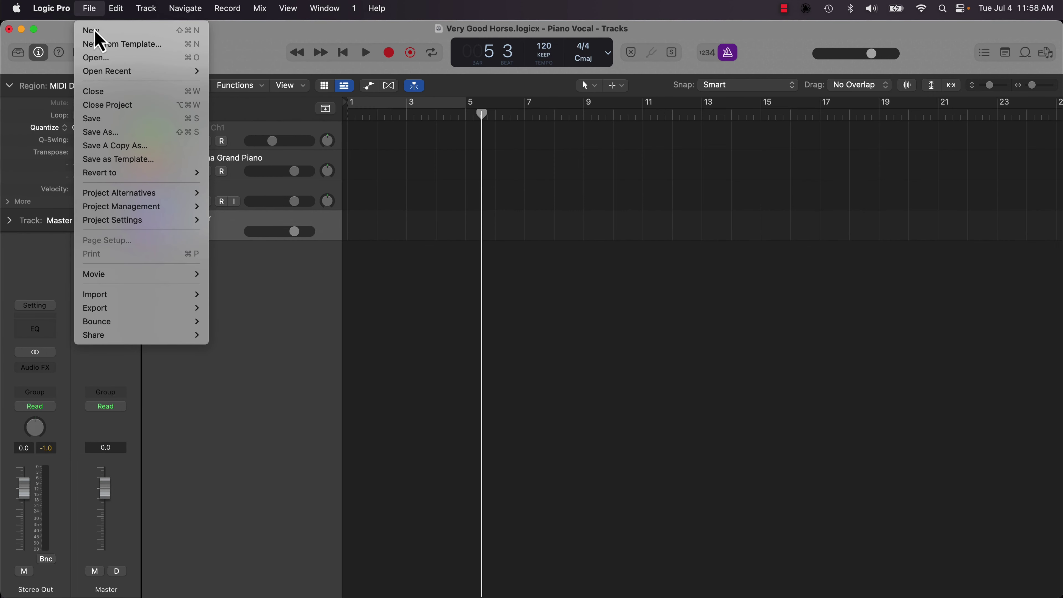
# Step: Save as Template 'Piano Vocal' again, replacing the previous version so it includes Master
pyautogui.click(138, 158)
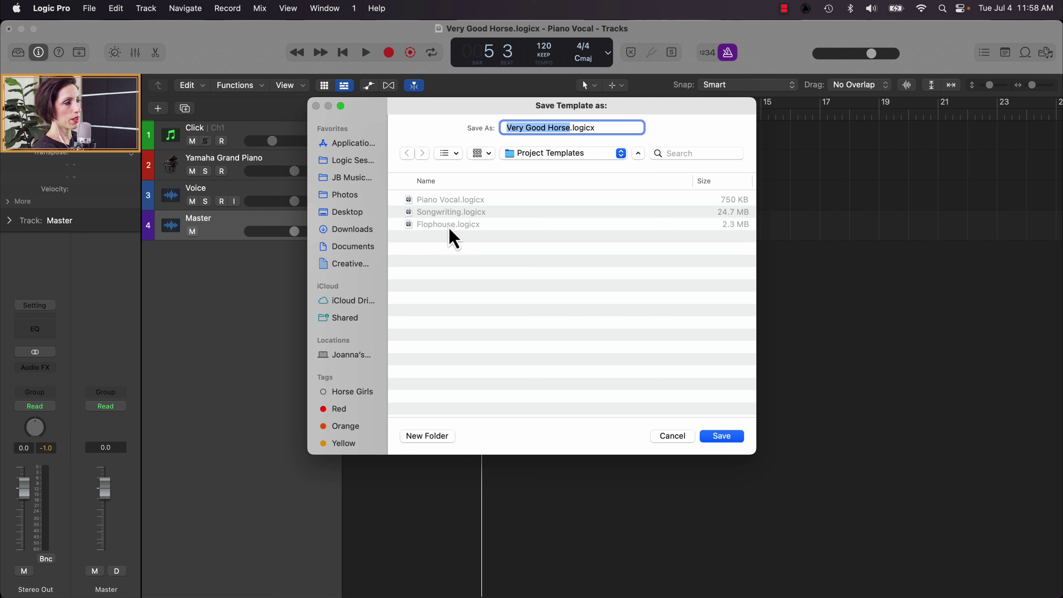
pyautogui.write('Piano Vocal')
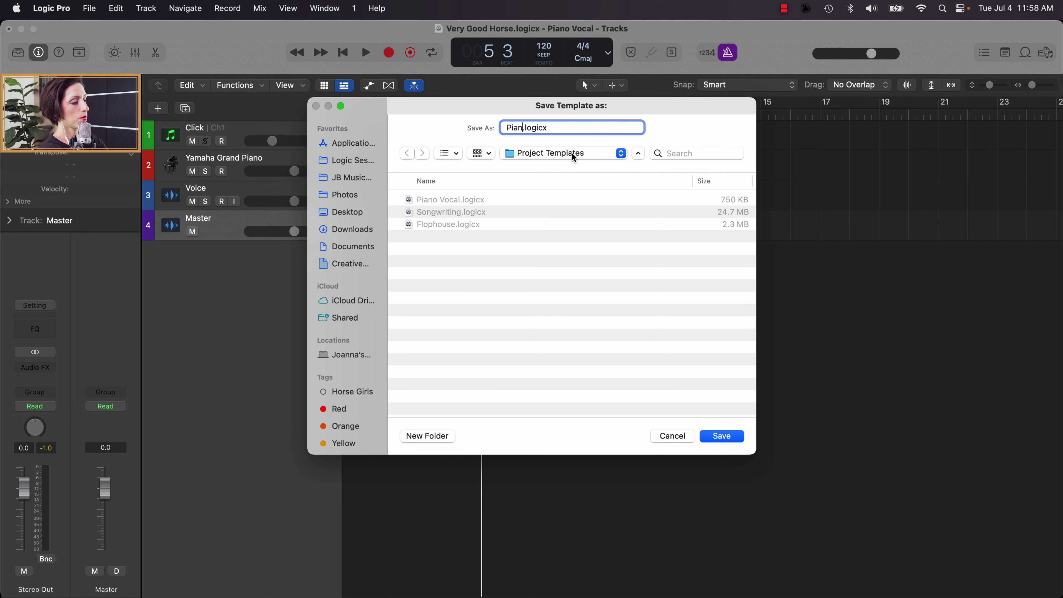
pyautogui.click(720, 438)
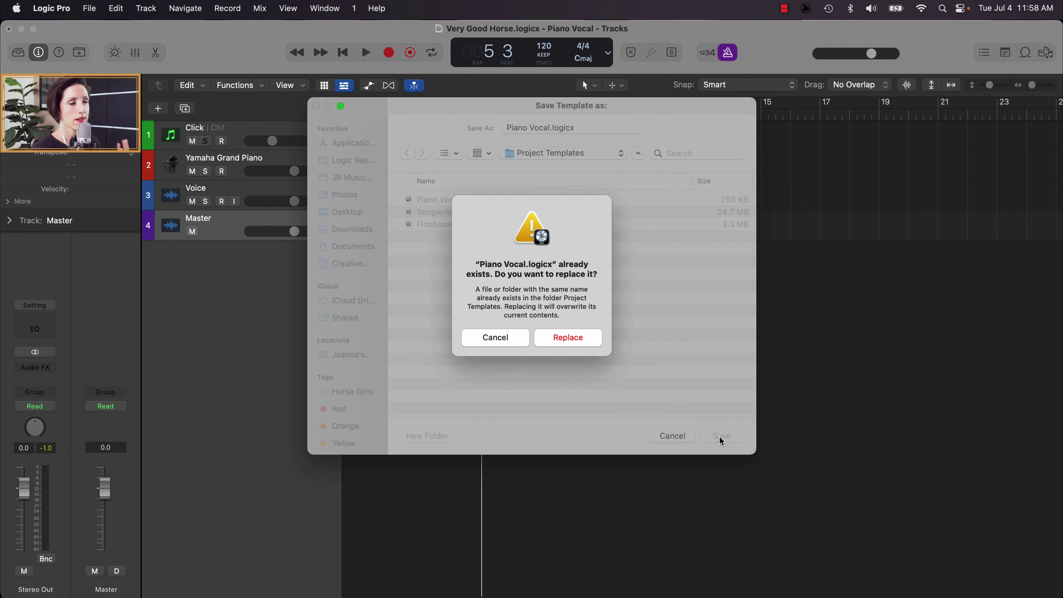
pyautogui.click(577, 340)
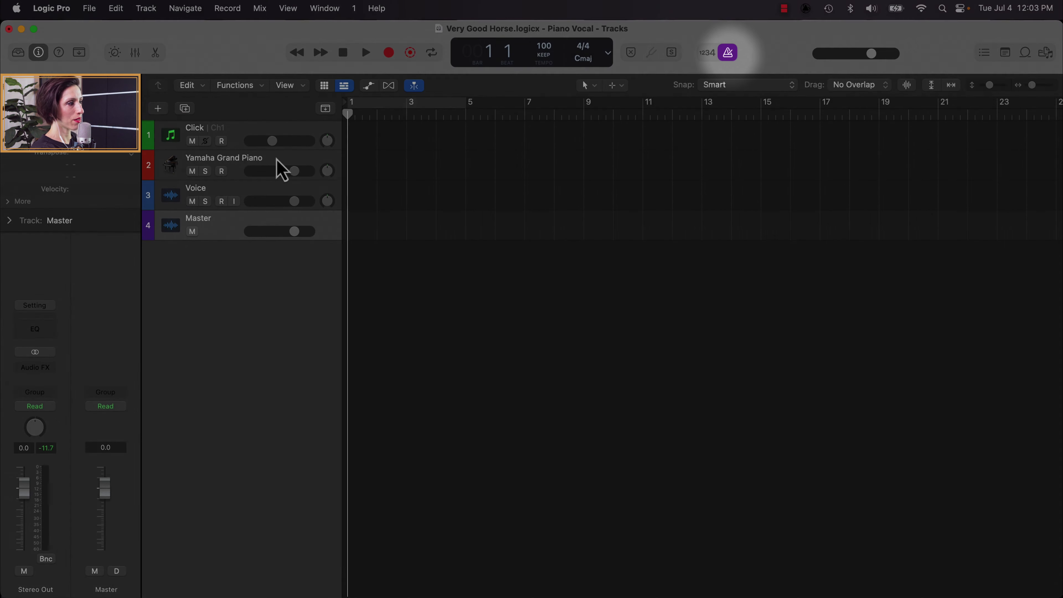
# Step: Select and record-enable the Yamaha Grand Piano track, then start recording
pyautogui.click(280, 168)
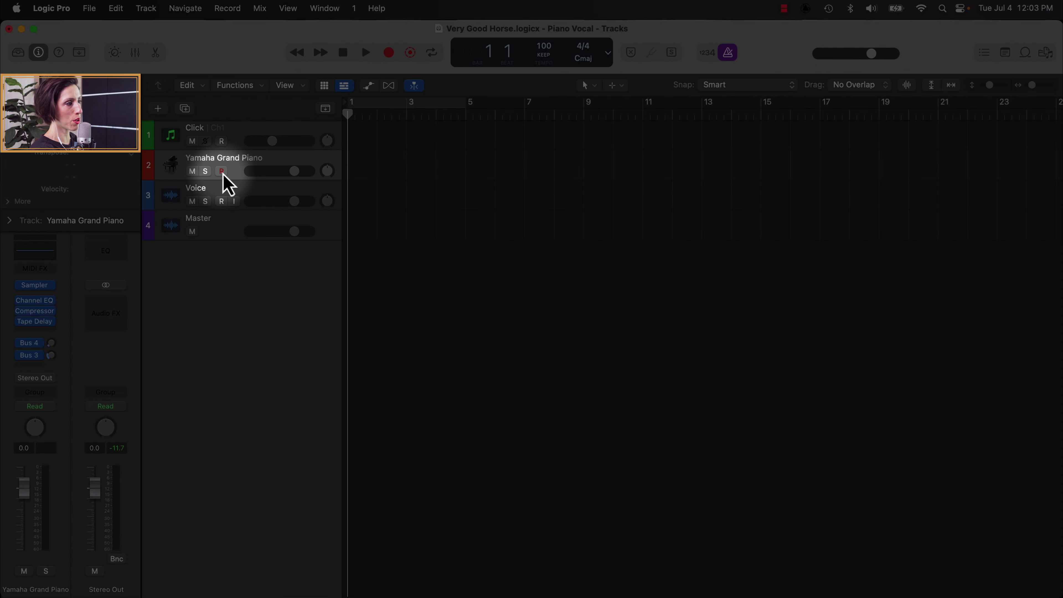
pyautogui.click(220, 171)
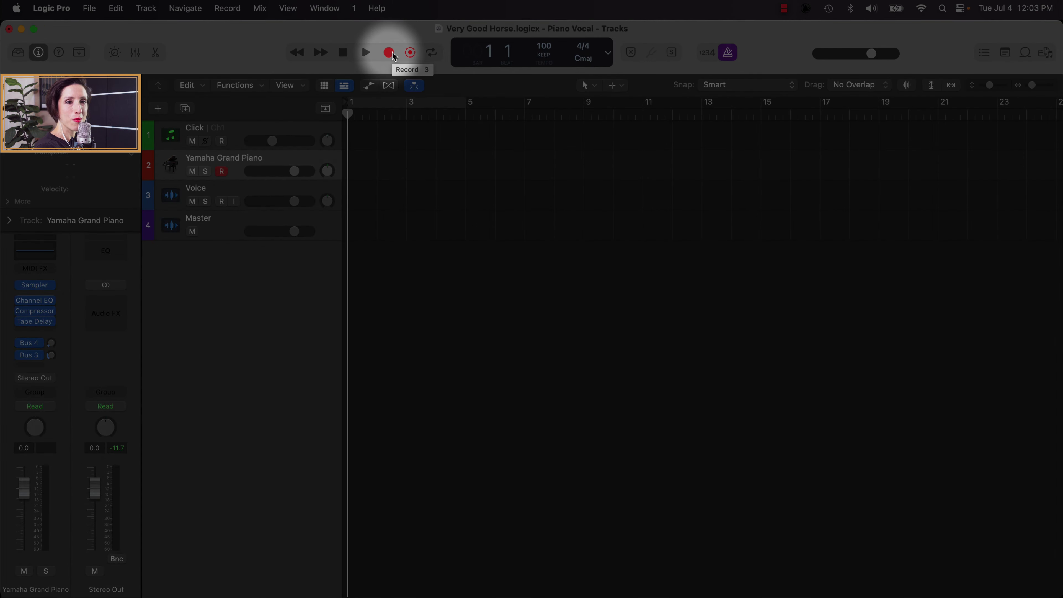
pyautogui.click(389, 52)
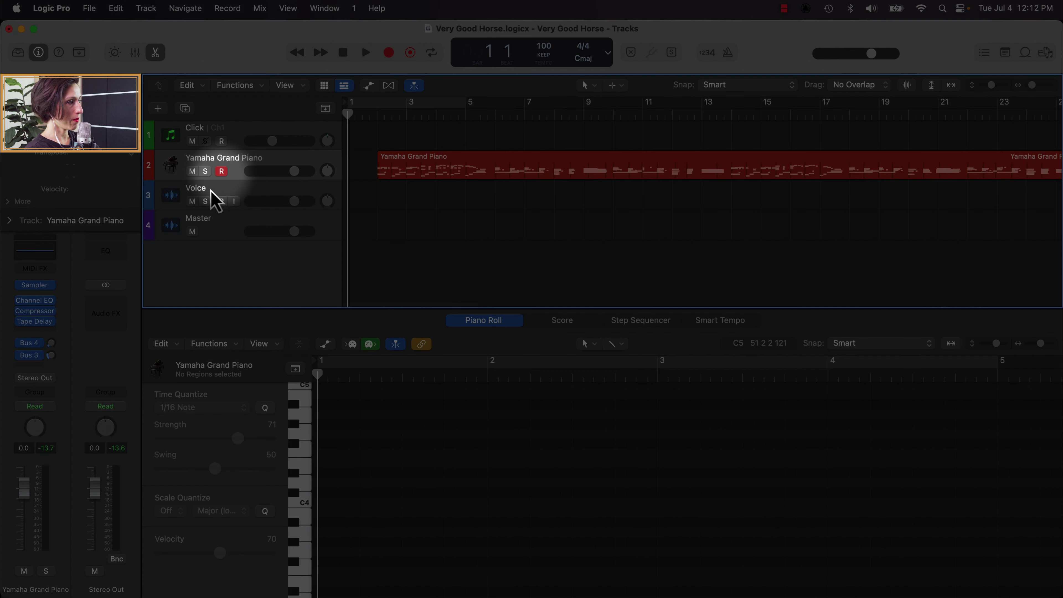
# Step: Select the Voice track and give it the singer's name, 'Joylette'
pyautogui.click(257, 196)
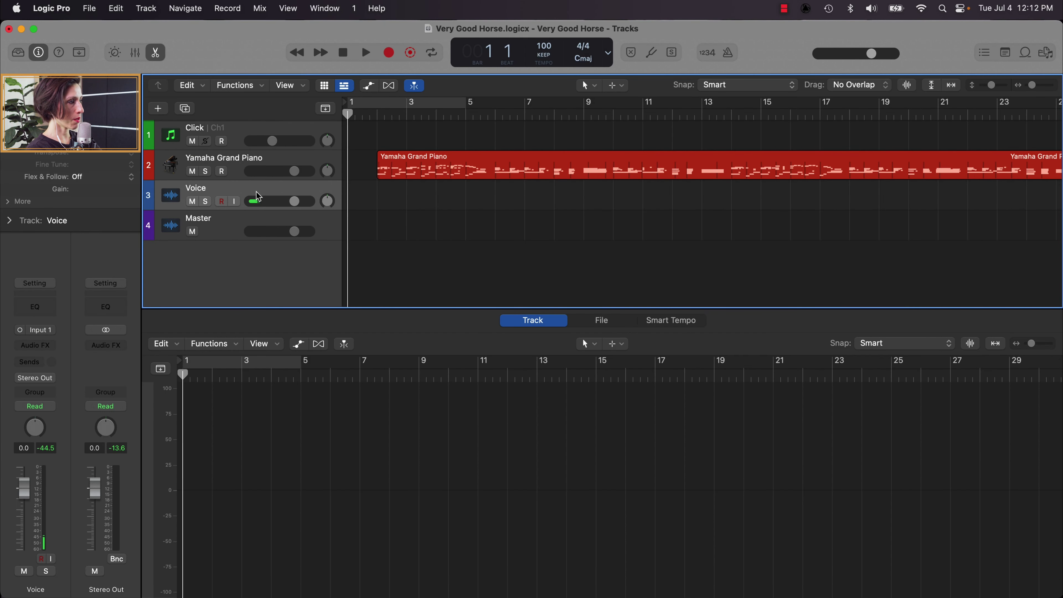
pyautogui.doubleClick(198, 188)
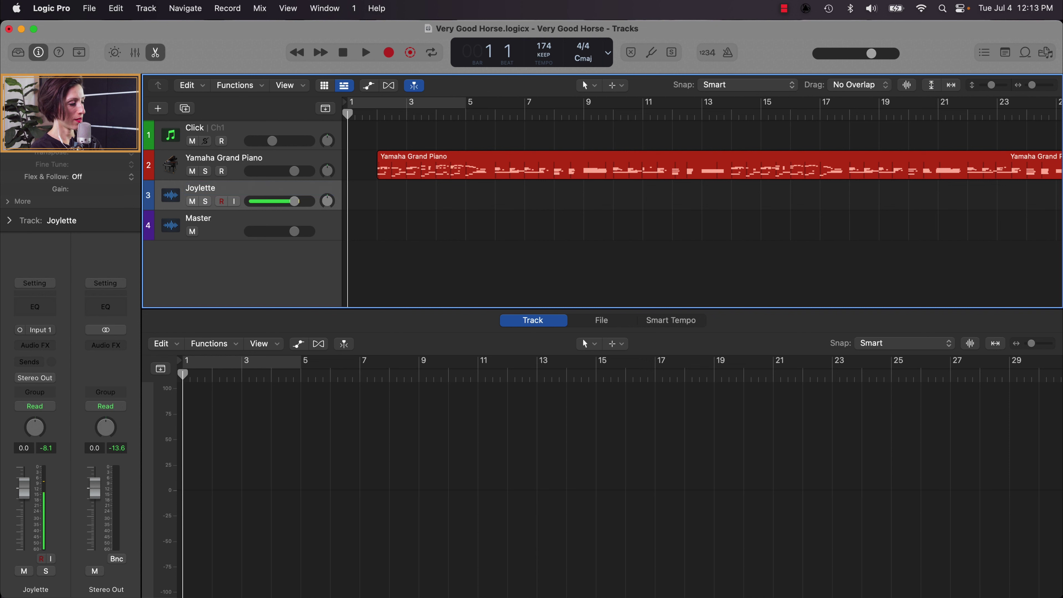
pyautogui.click(173, 193)
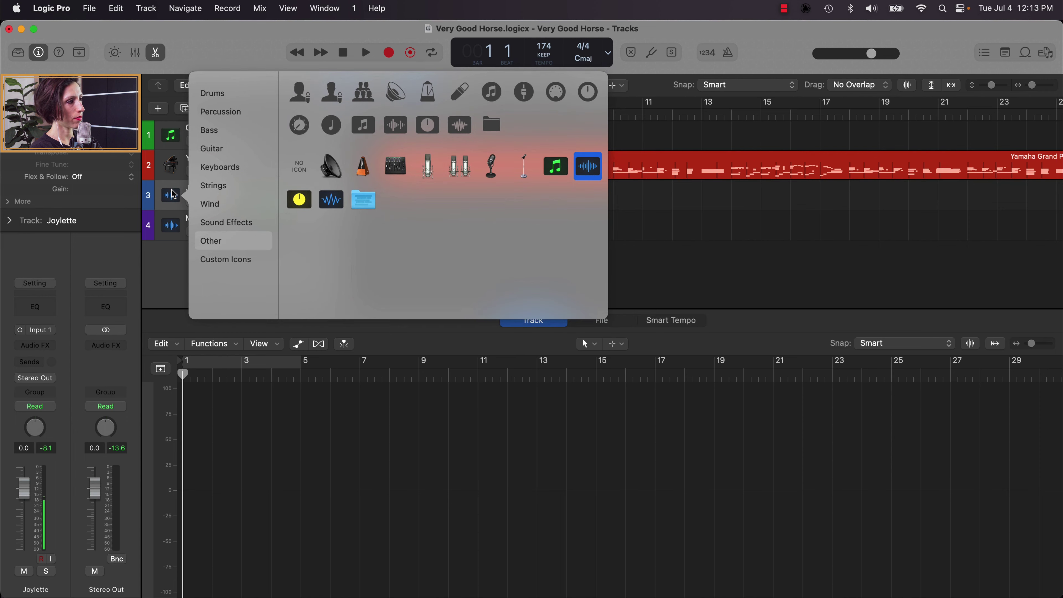
# Step: Assign the person (singer) icon to the Joylette track
pyautogui.click(297, 95)
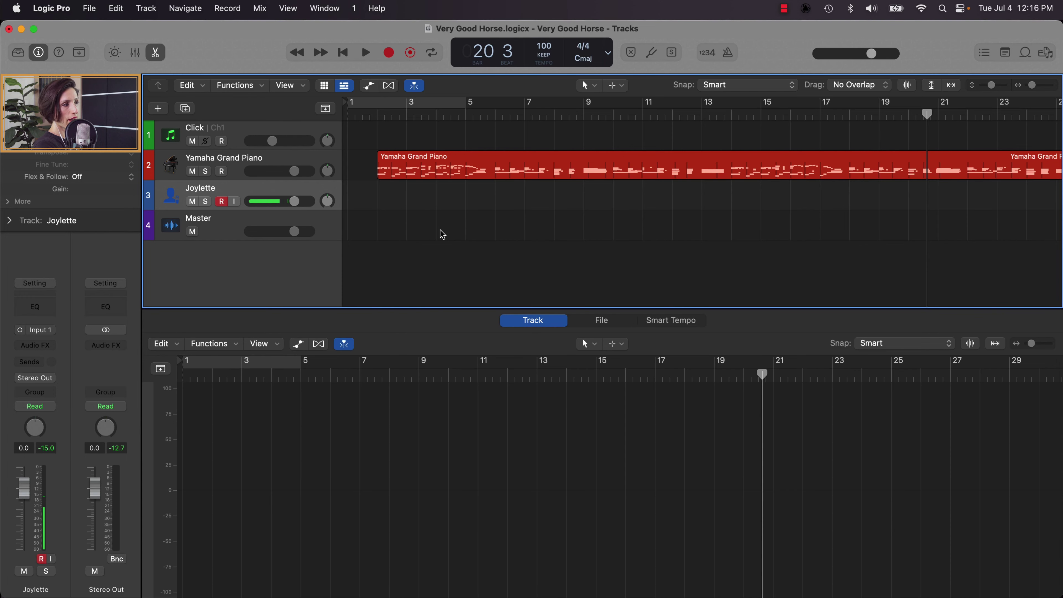
# Step: Switch on Low Latency Monitoring Mode from the Record menu
pyautogui.click(227, 9)
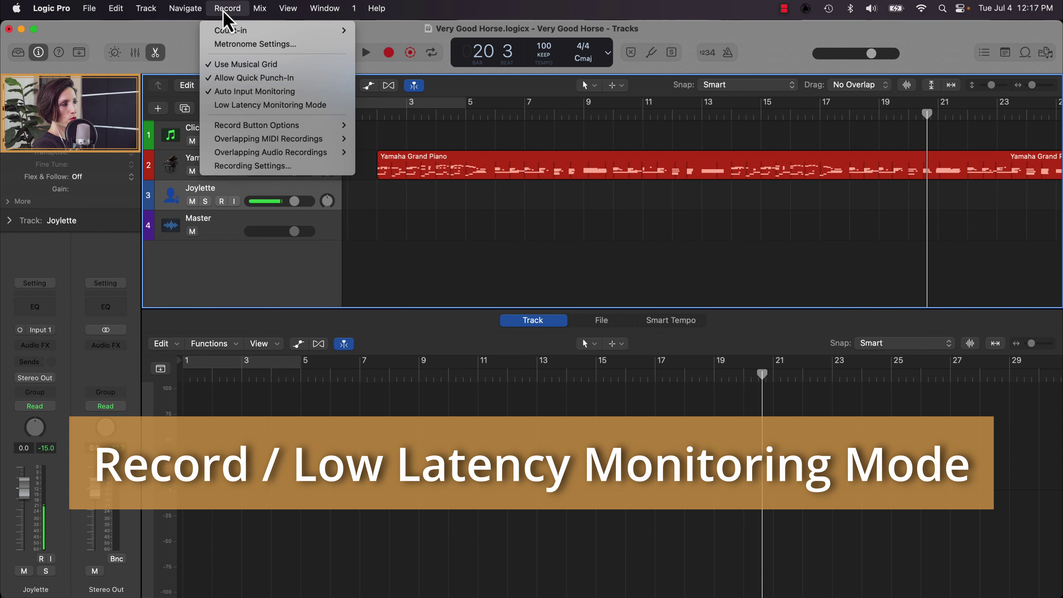
pyautogui.click(248, 105)
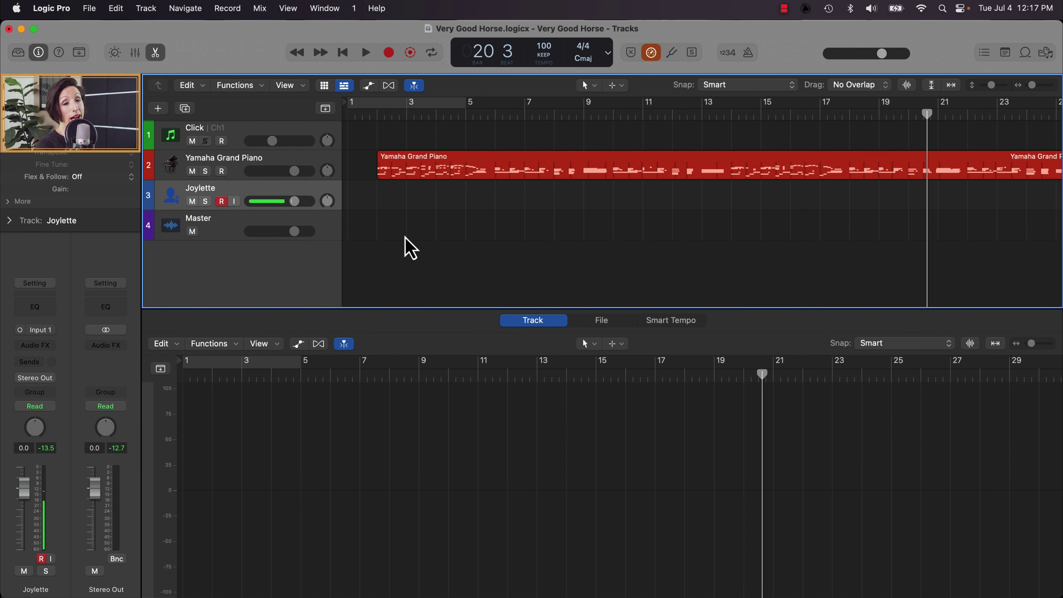